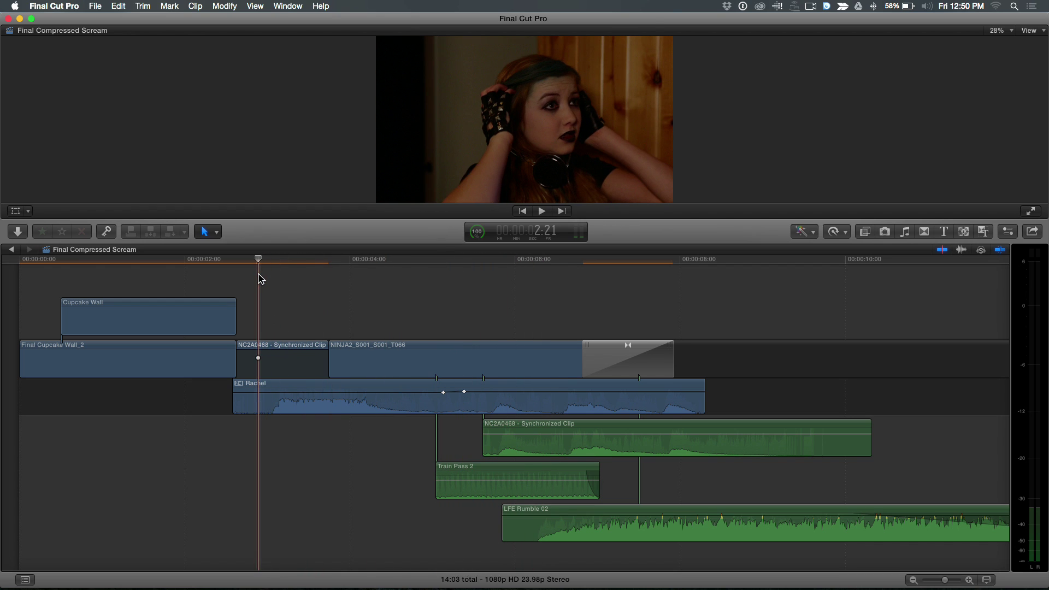
# - Play the timeline briefly, select the NC2A0468 synchronized clip, and park the playhead at 3:00
pyautogui.press('space')
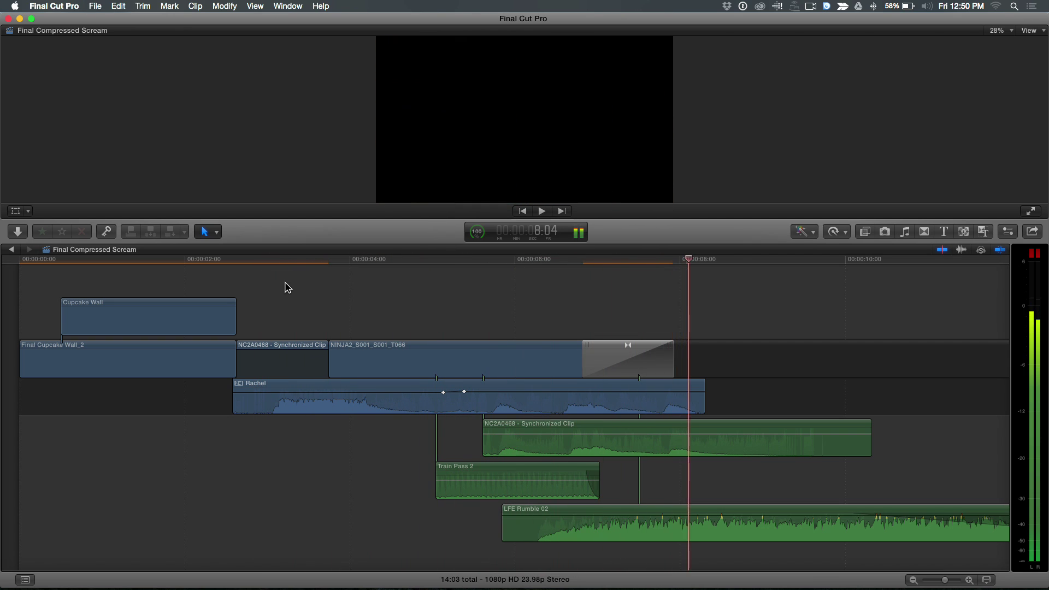
pyautogui.press('space')
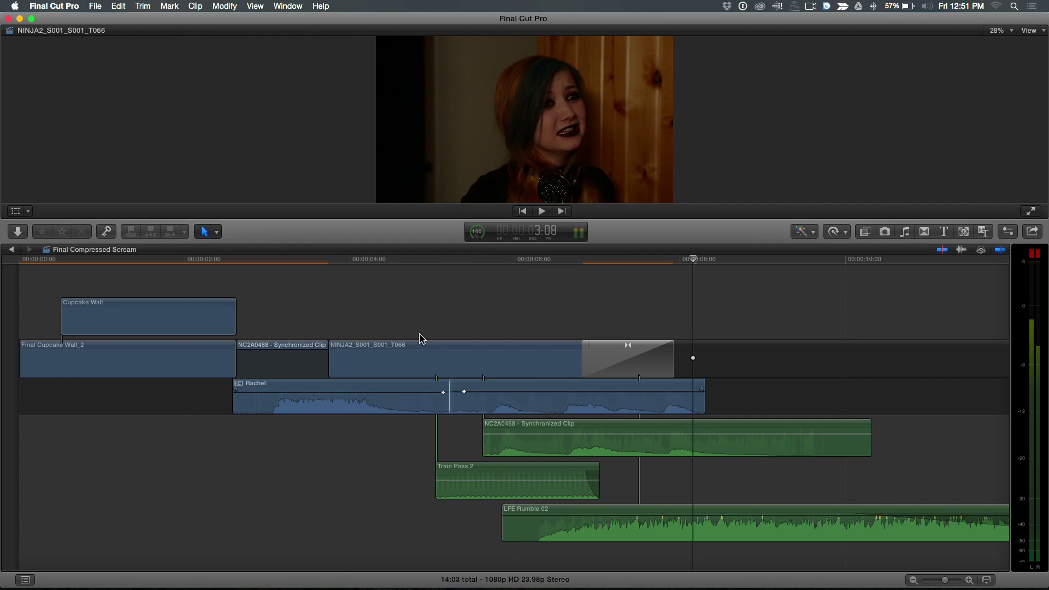
pyautogui.click(273, 346)
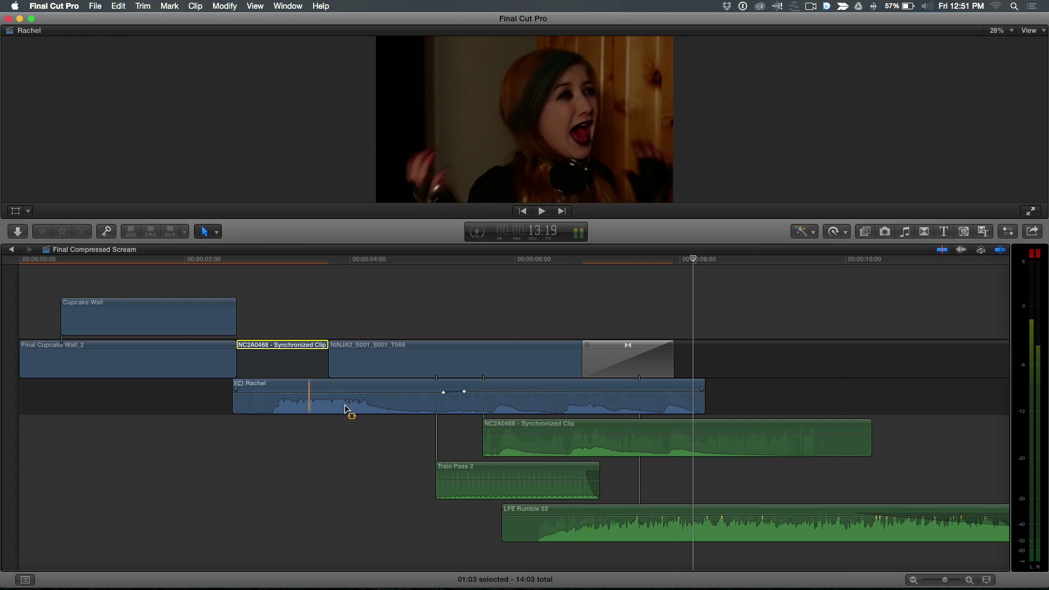
pyautogui.click(270, 358)
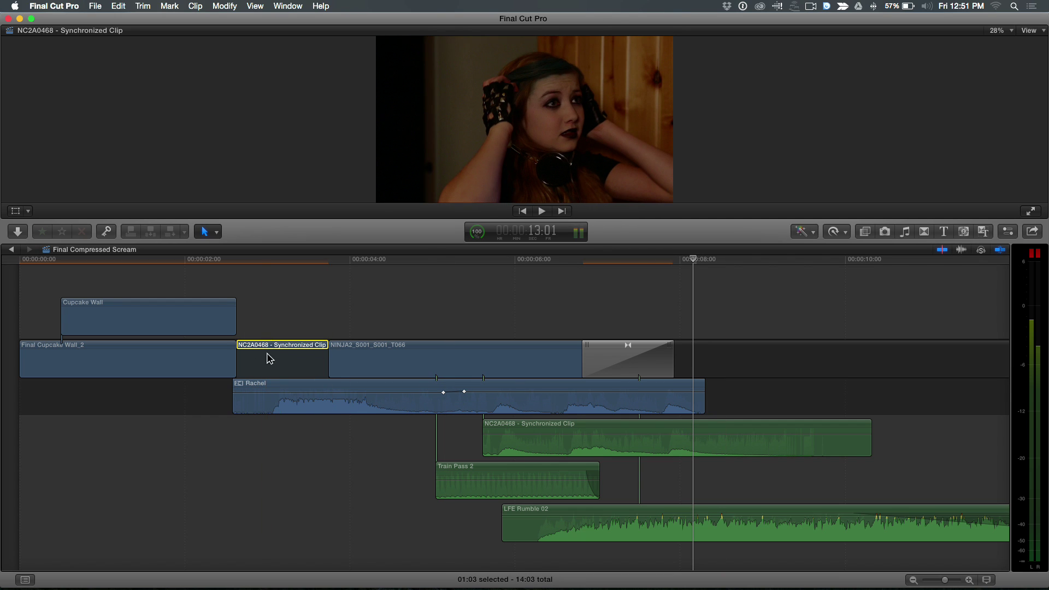
pyautogui.click(270, 310)
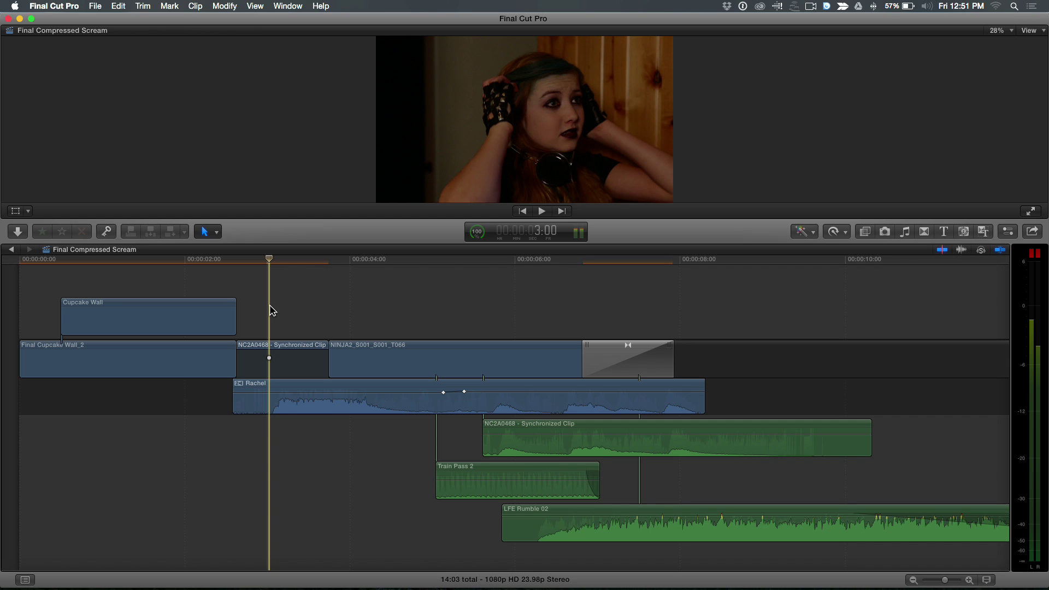
# - Toggle the Rachel audio into and out of the synchronized clip, and try then clear a range at Rachel's end
pyautogui.hotkey('ctrl', 's')
pyautogui.hotkey('ctrl', 's')
pyautogui.hotkey('ctrl', 's')
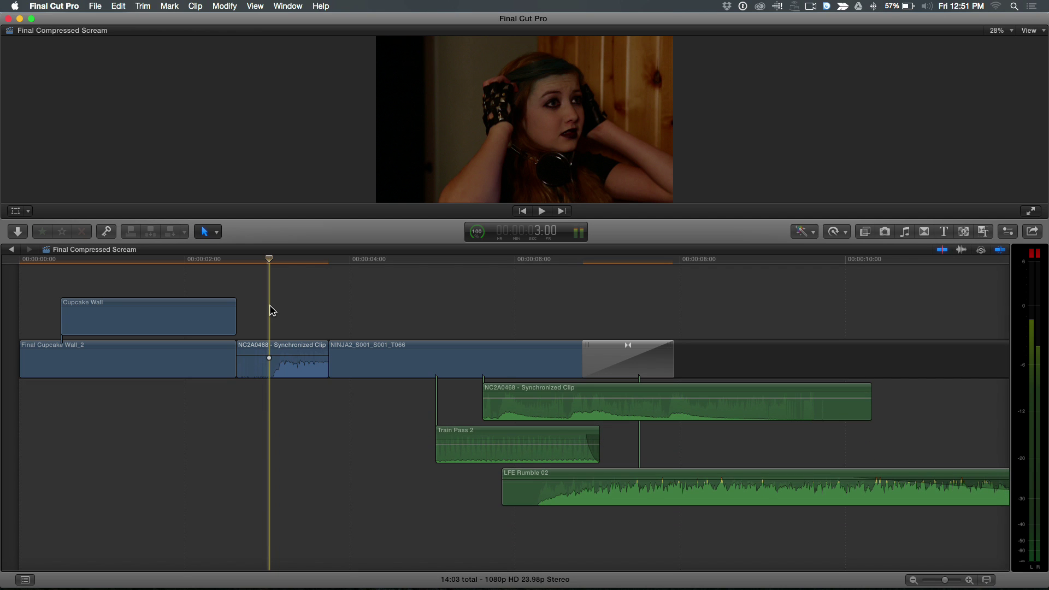
pyautogui.hotkey('ctrl', 's')
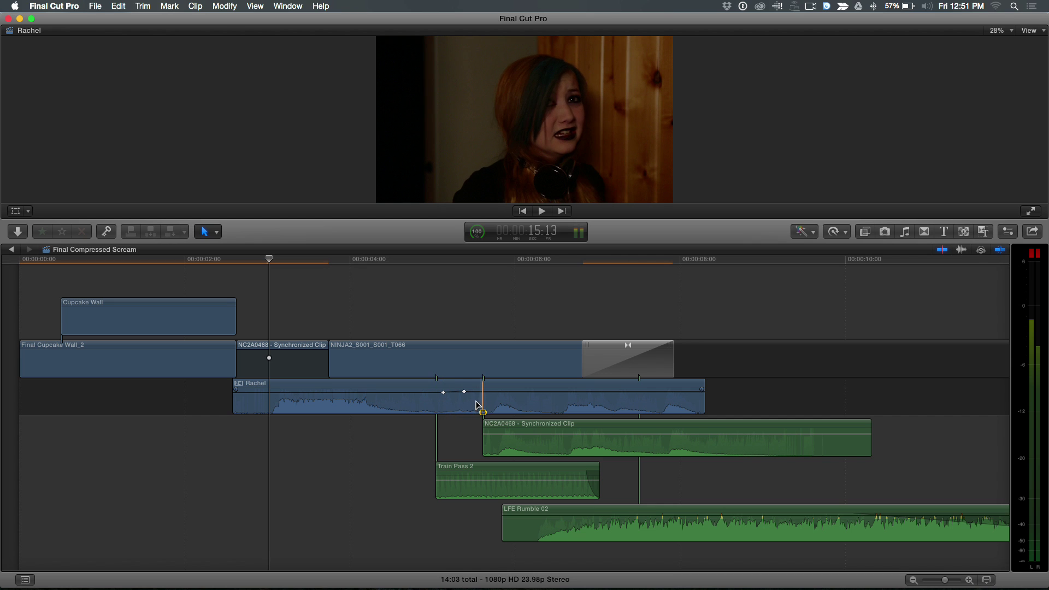
pyautogui.moveTo(476, 403); pyautogui.dragTo(719, 403)
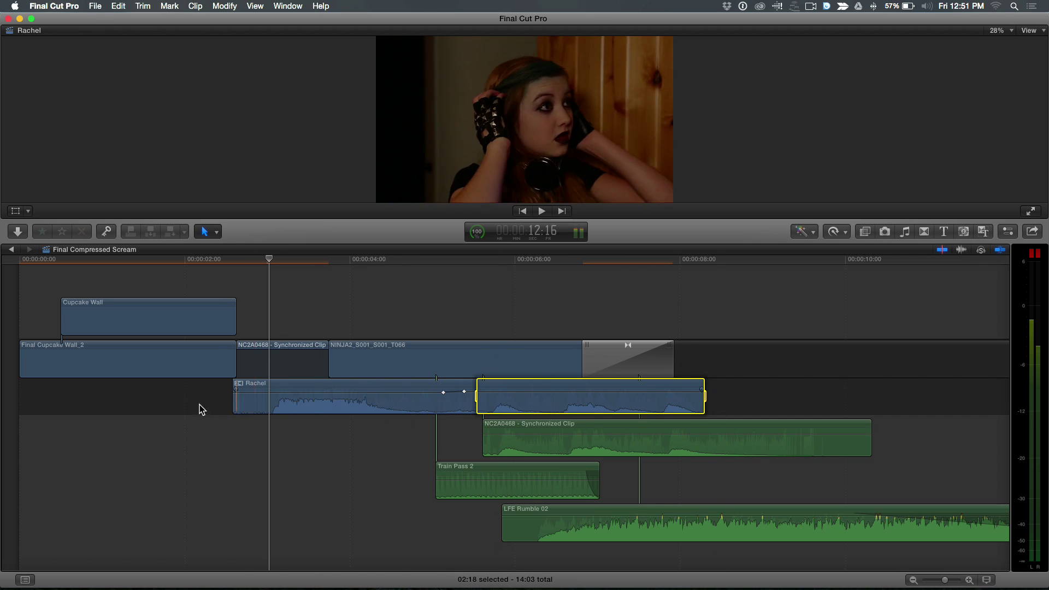
pyautogui.click(371, 444)
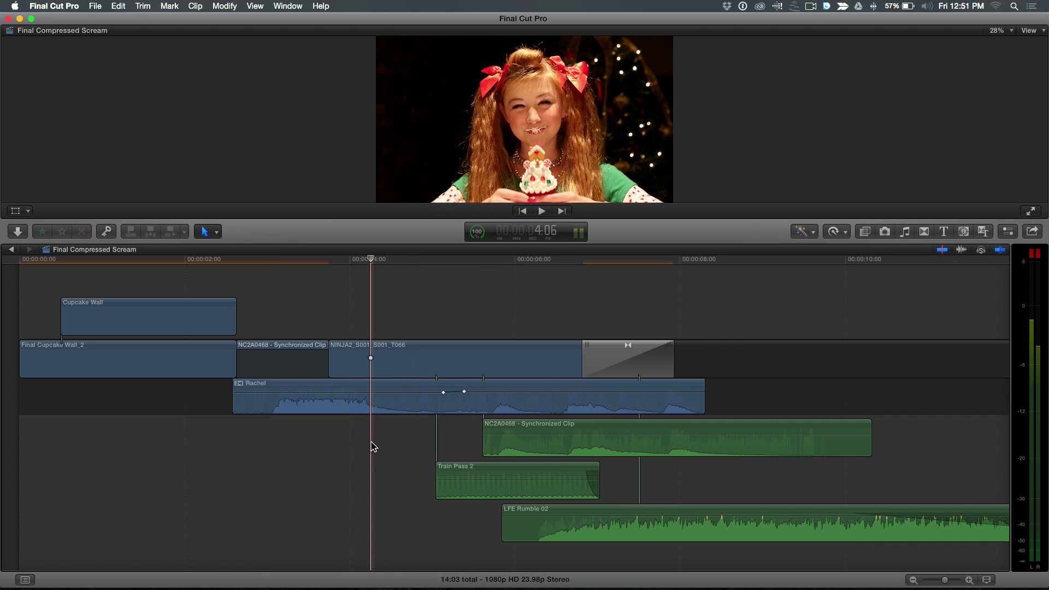
pyautogui.click(296, 265)
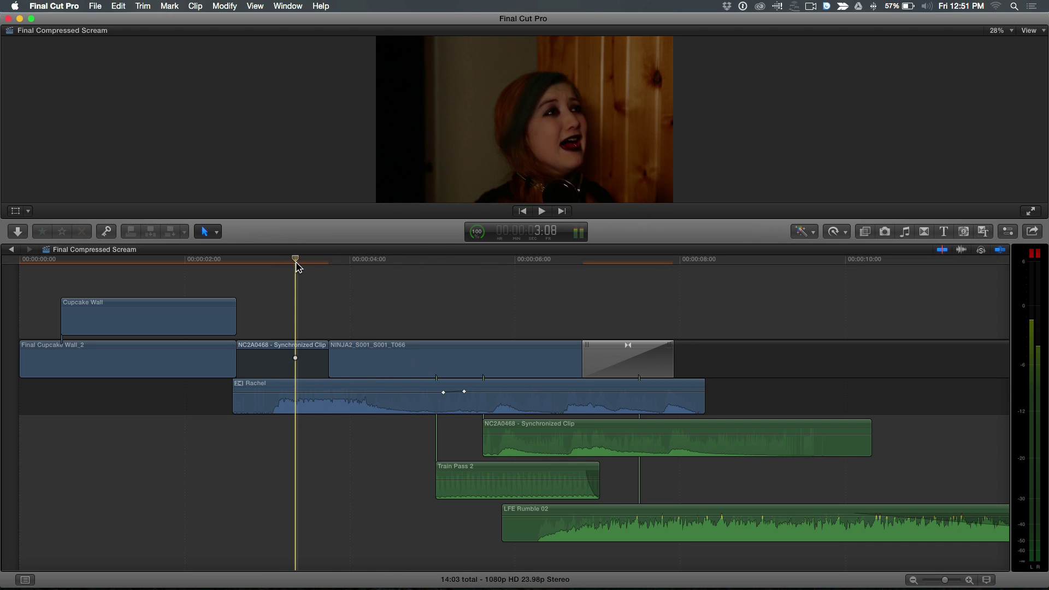
# - Detach the audio from the NC2A0468 synchronized clip, then reverse it with Cmd+Shift+Z
pyautogui.rightClick(290, 346)
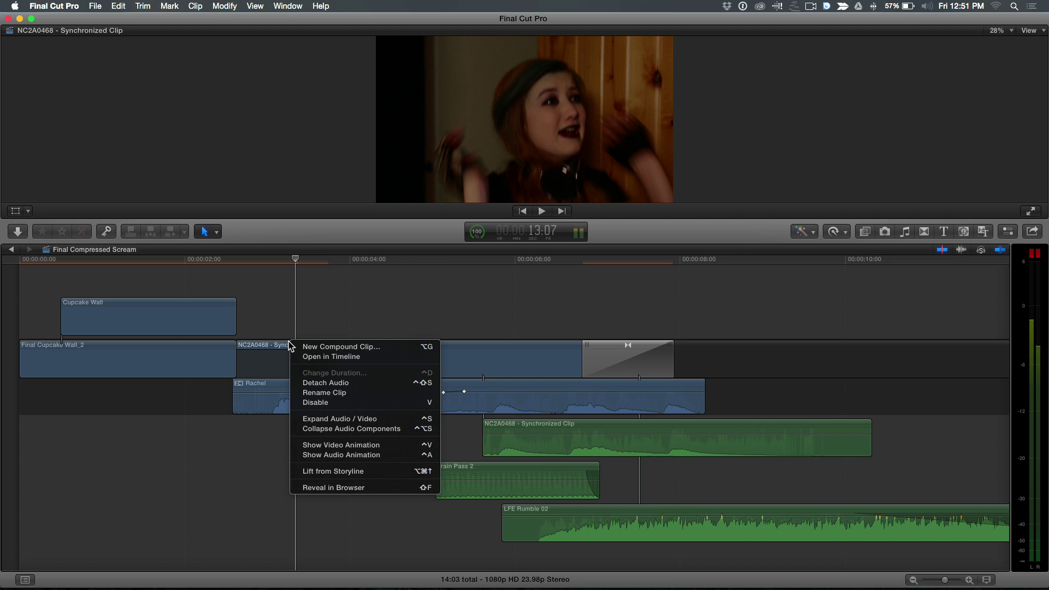
pyautogui.click(310, 384)
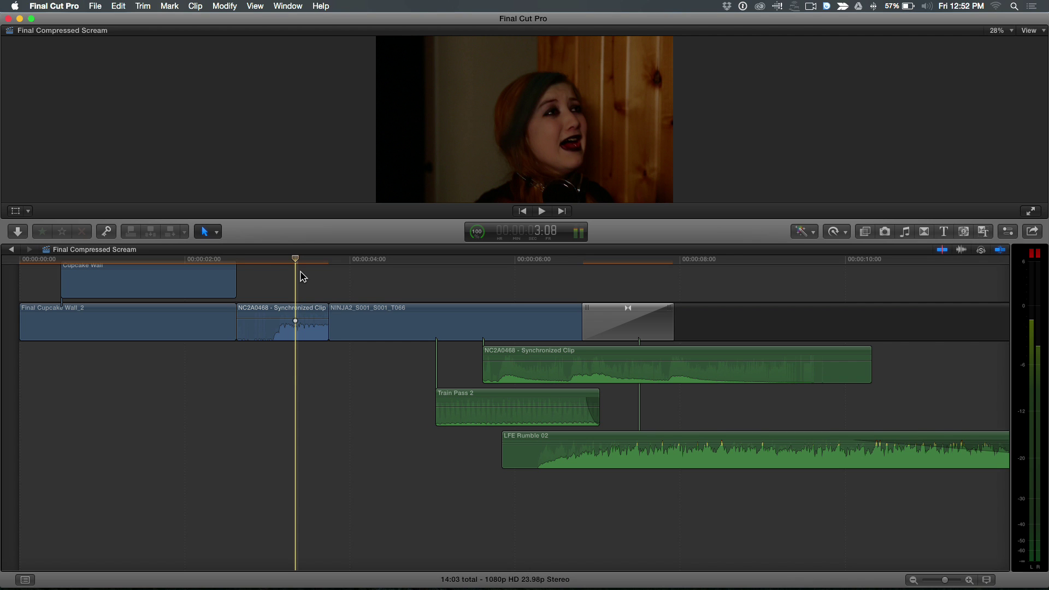
pyautogui.press('super+shift+z')
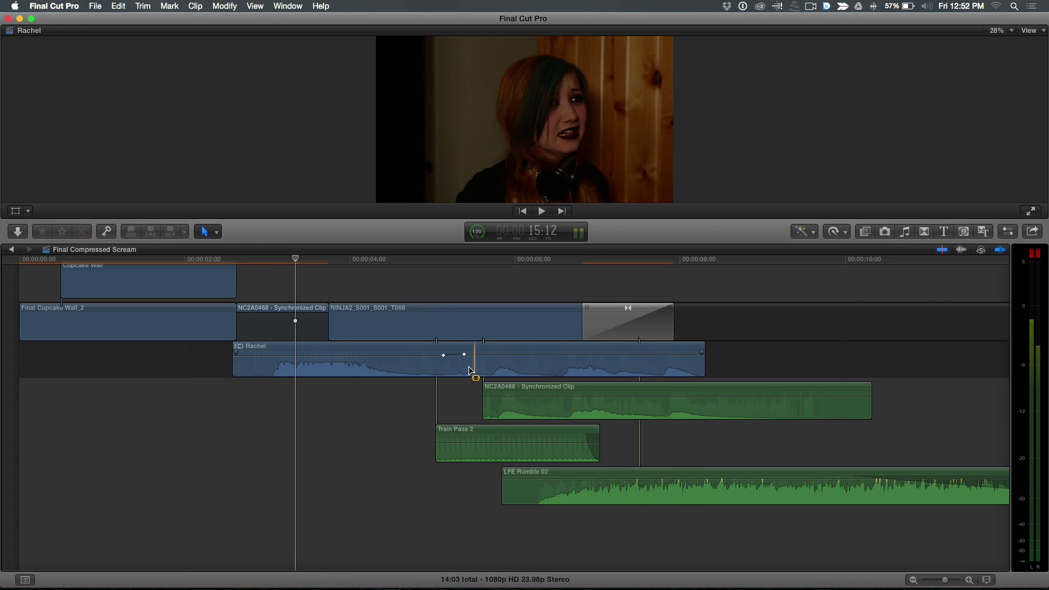
# - Mark a range over Rachel's final whimper section and set the playhead to 5:10
pyautogui.moveTo(469, 367); pyautogui.dragTo(705, 371)
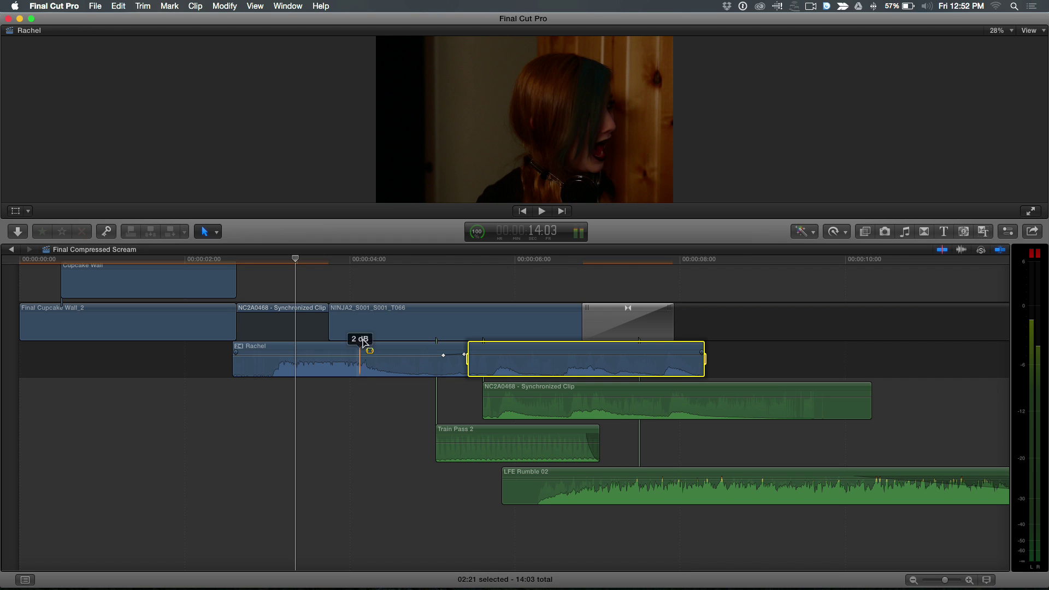
pyautogui.click(444, 261)
pyautogui.moveTo(445, 264); pyautogui.dragTo(467, 265)
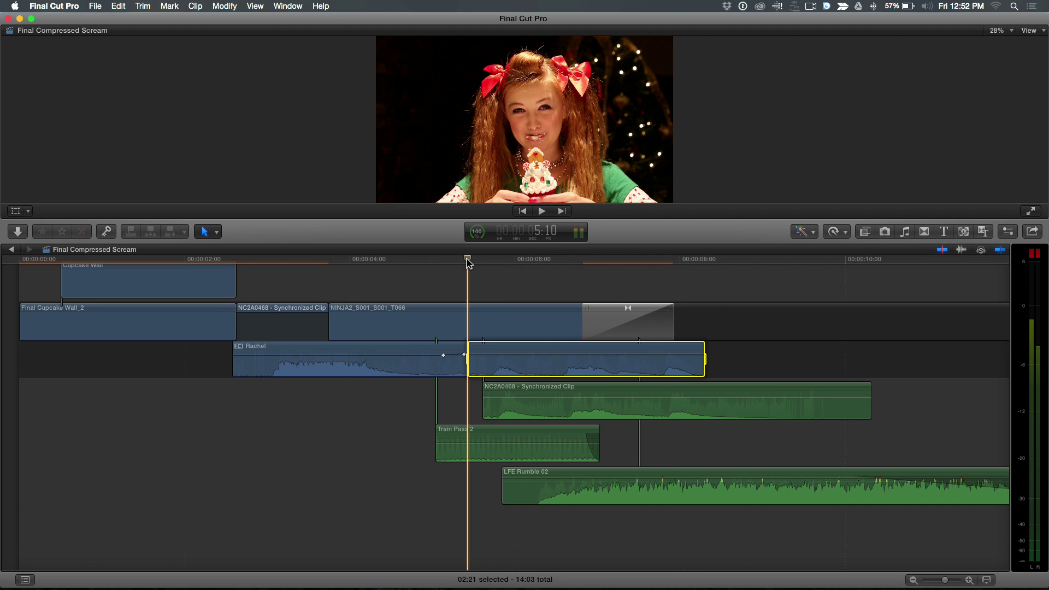
# - Paste the whimper range as a connected Rachel clip below the other audio and select it
pyautogui.hotkey('alt', 'v')
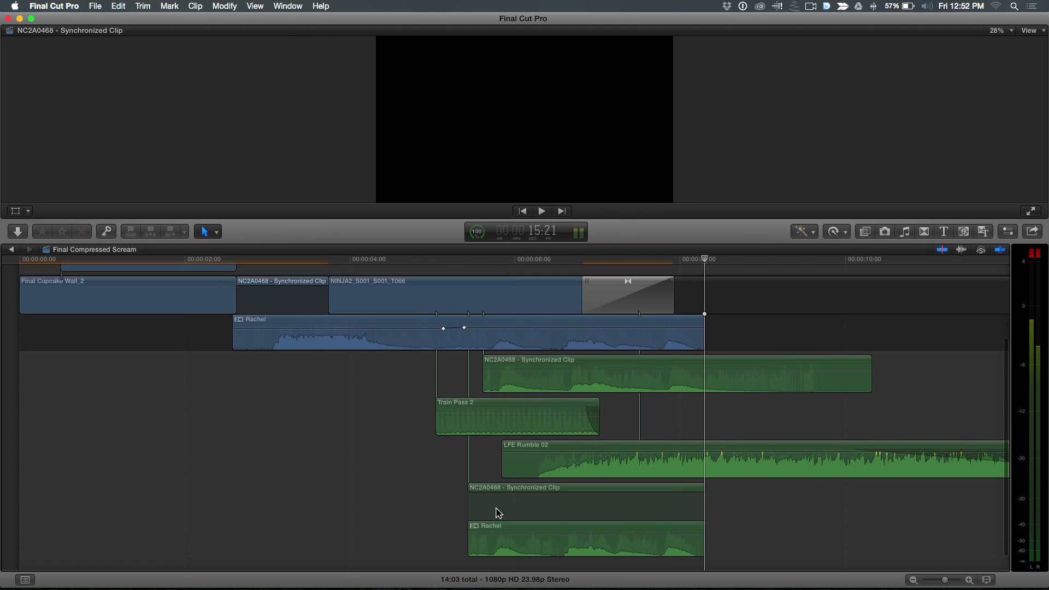
pyautogui.scroll(-3, 496, 511)
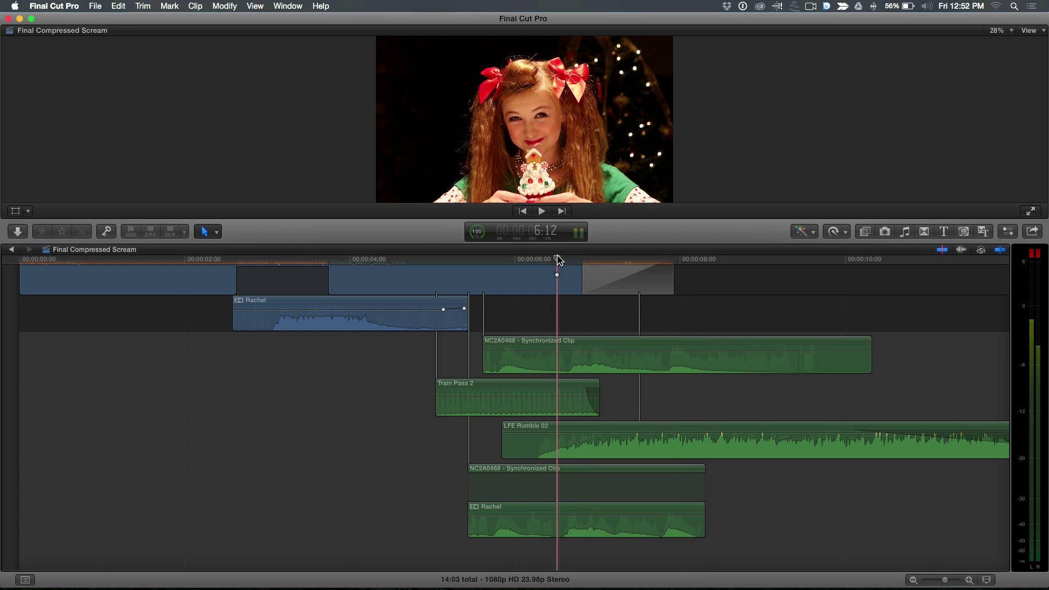
pyautogui.click(539, 523)
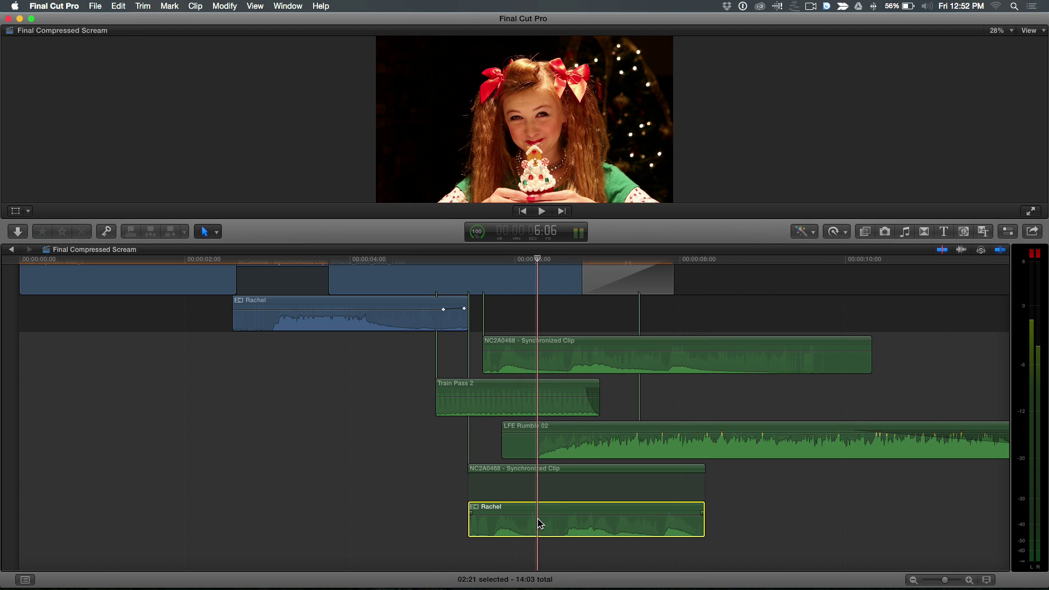
pyautogui.press('super+5')
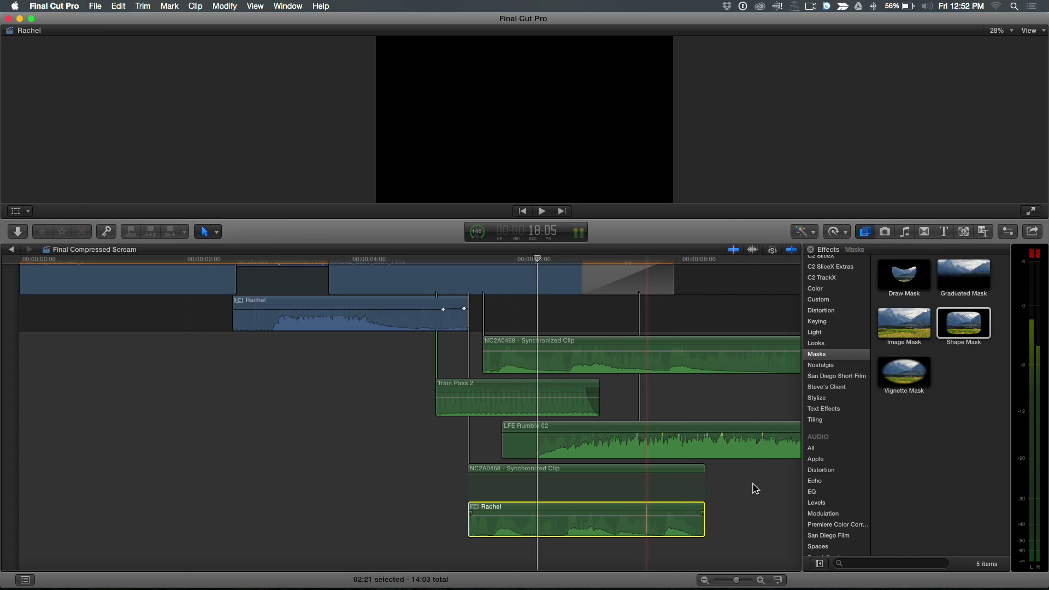
# - Drag AUMatrixReverb from All audio effects onto the lower Rachel clip and play it back
pyautogui.click(812, 449)
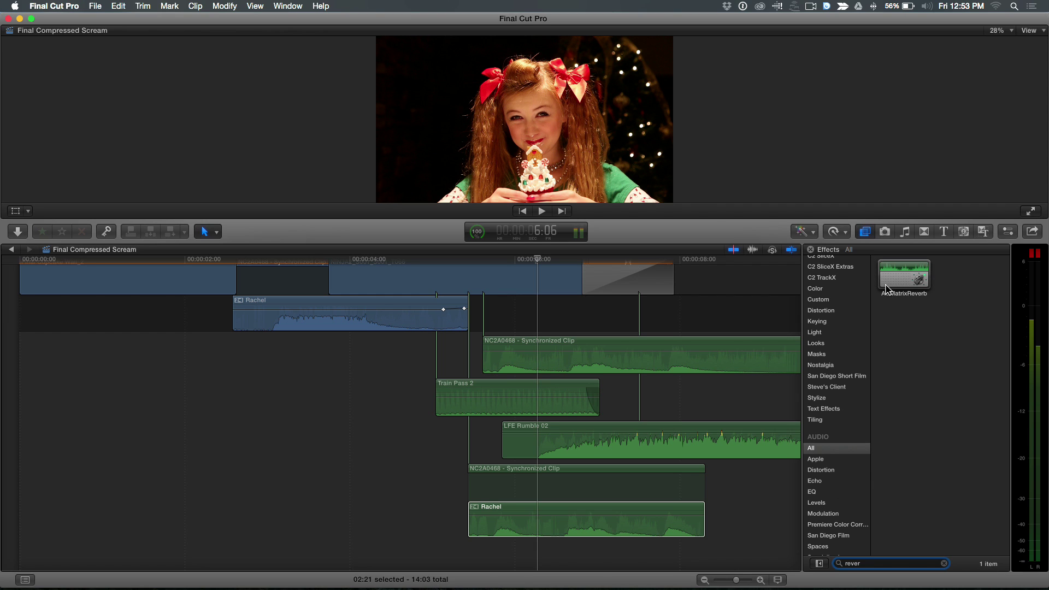
pyautogui.click(899, 282)
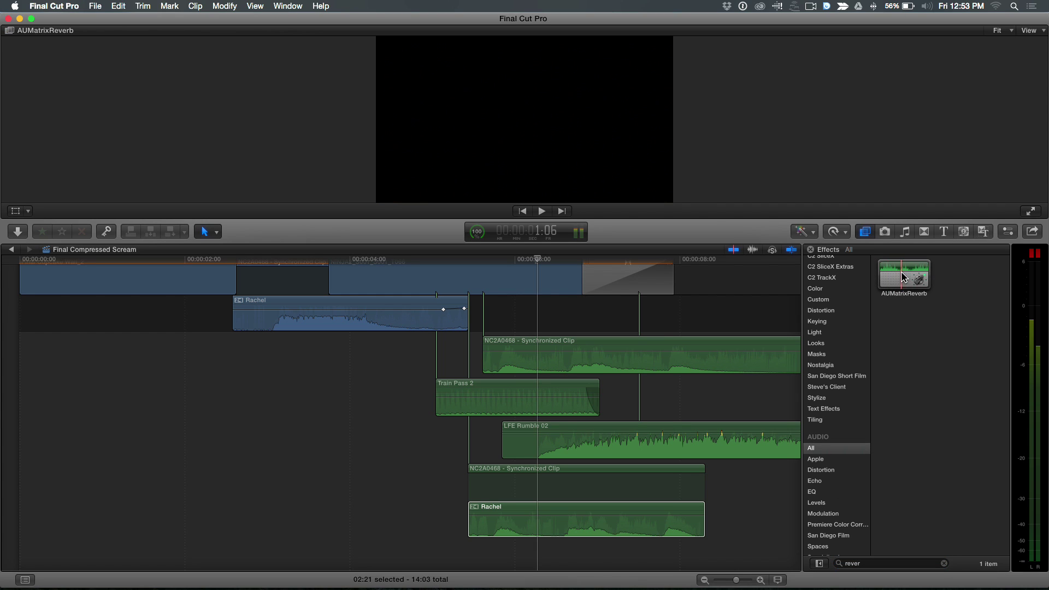
pyautogui.moveTo(903, 278); pyautogui.dragTo(563, 513)
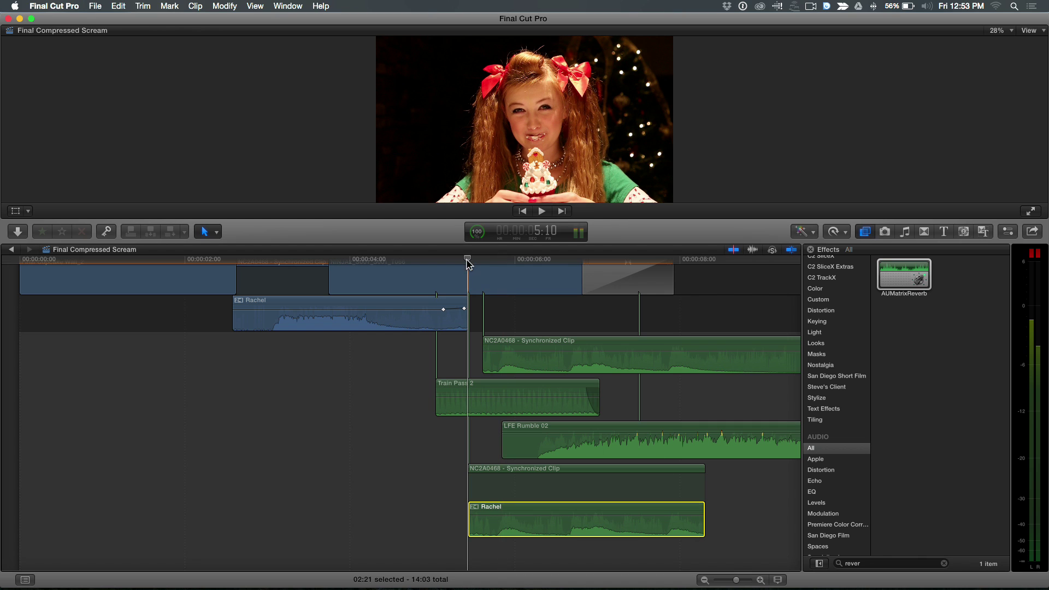
pyautogui.press('space')
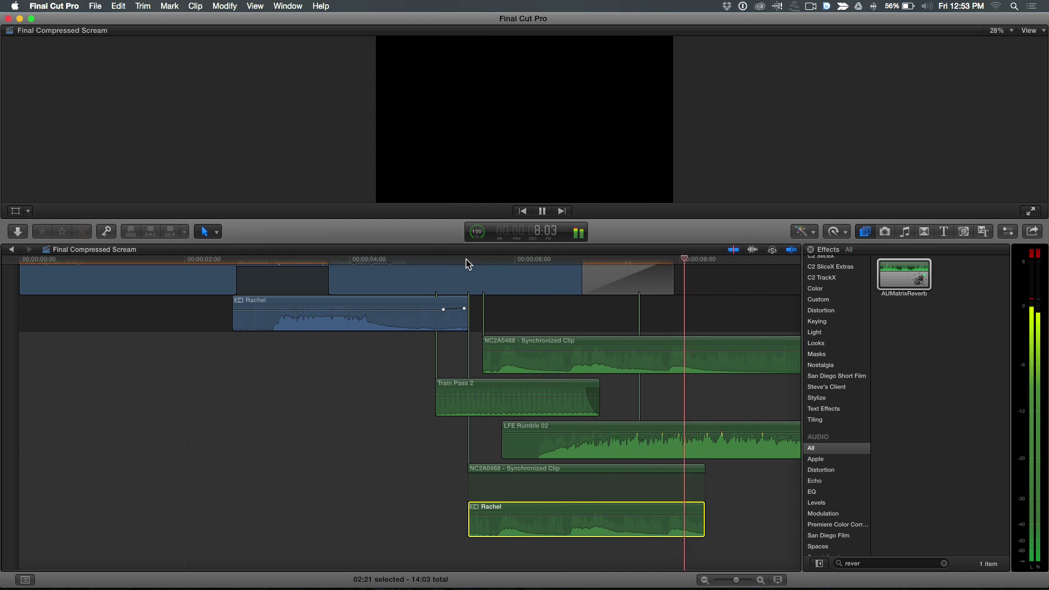
pyautogui.press('space')
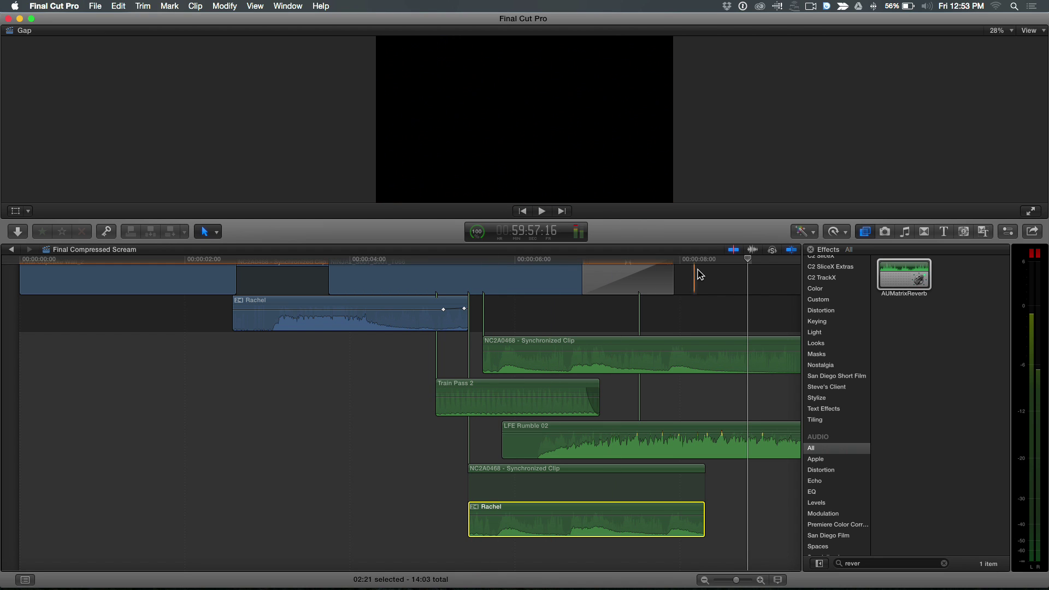
pyautogui.moveTo(704, 266); pyautogui.dragTo(642, 266)
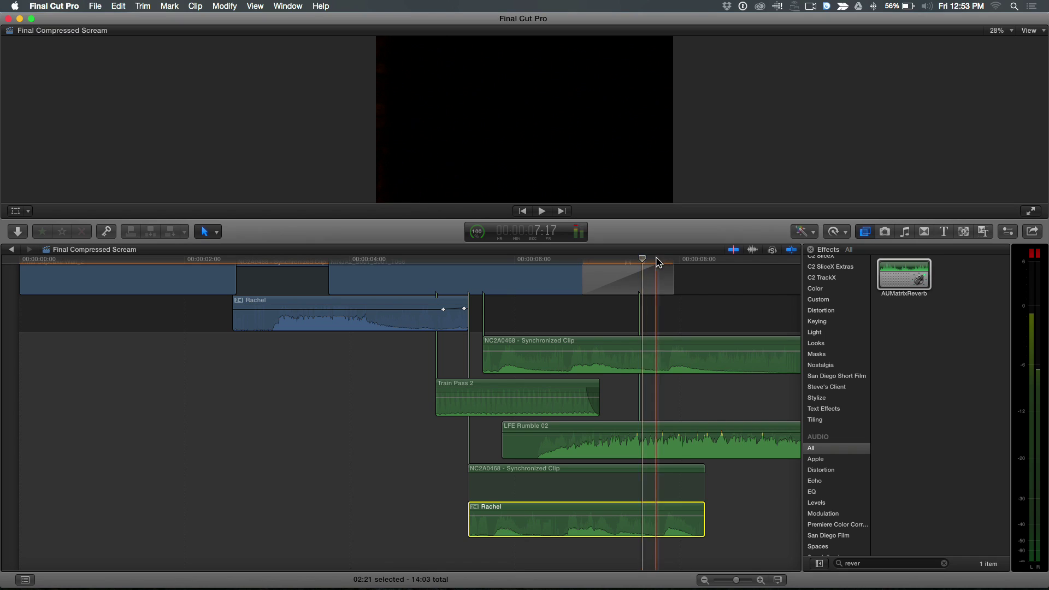
# - Add a Hold segment to the lower NC2A0468 Synchronized Clip at just past 8:00
pyautogui.moveTo(663, 258); pyautogui.dragTo(682, 265)
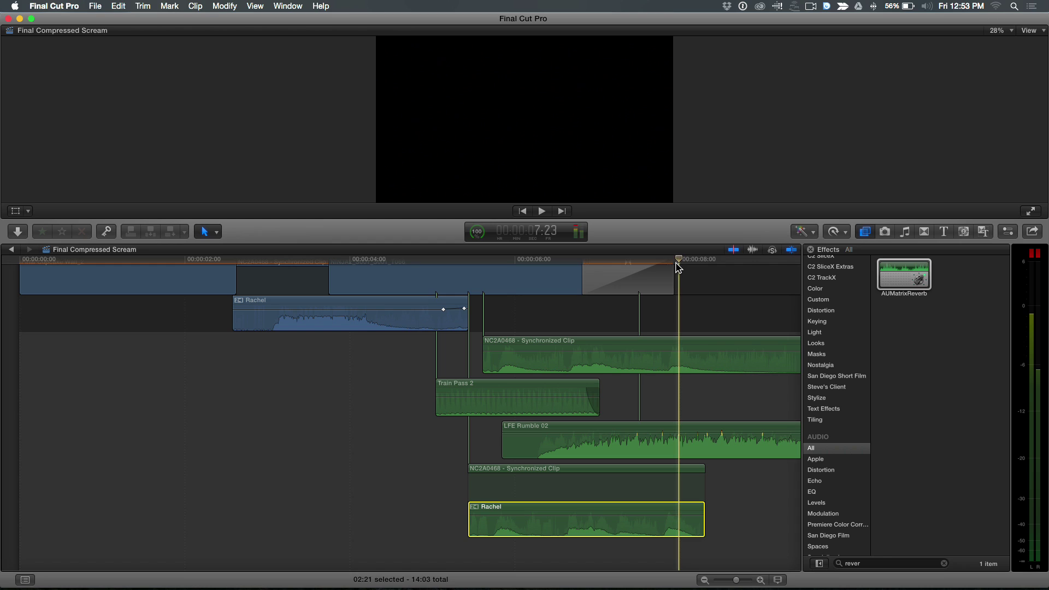
pyautogui.press('Right')
pyautogui.press('Right')
pyautogui.press('Right')
pyautogui.press('Right')
pyautogui.press('Right')
pyautogui.press('Right')
pyautogui.press('Right')
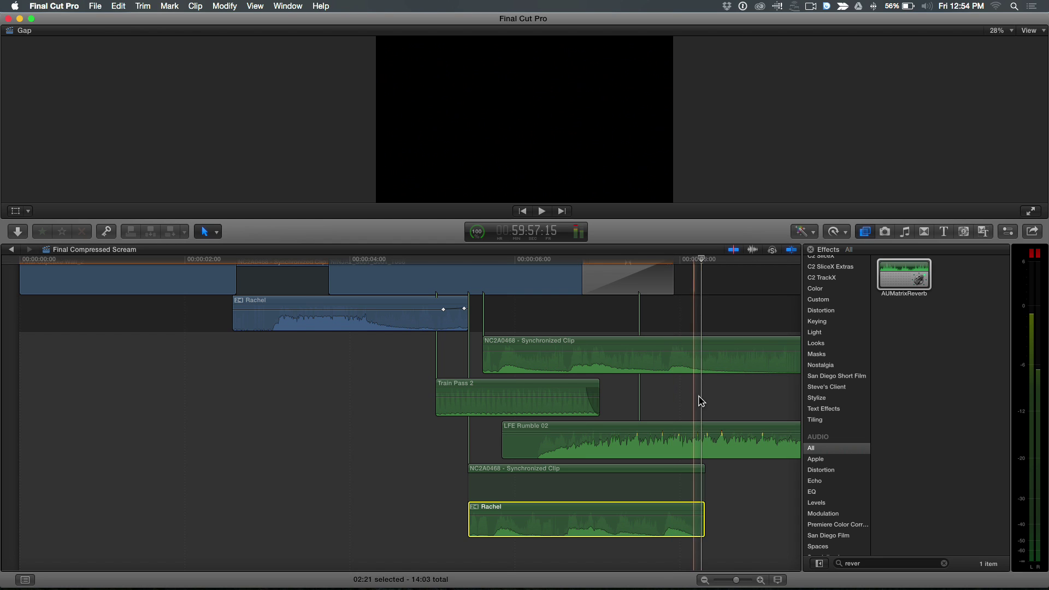
pyautogui.click(701, 480)
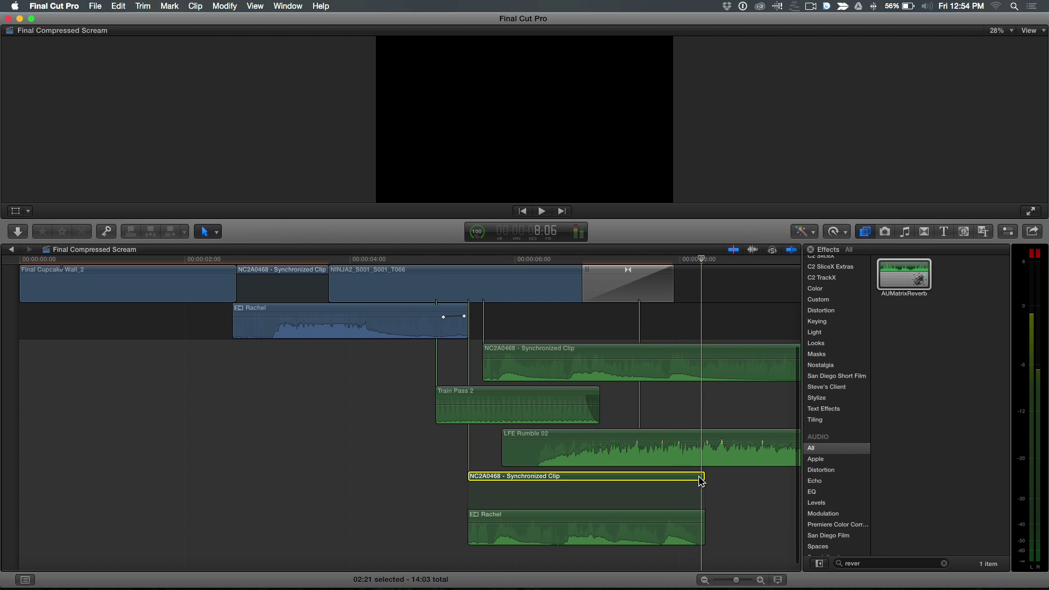
pyautogui.hotkey('shift', 'h')
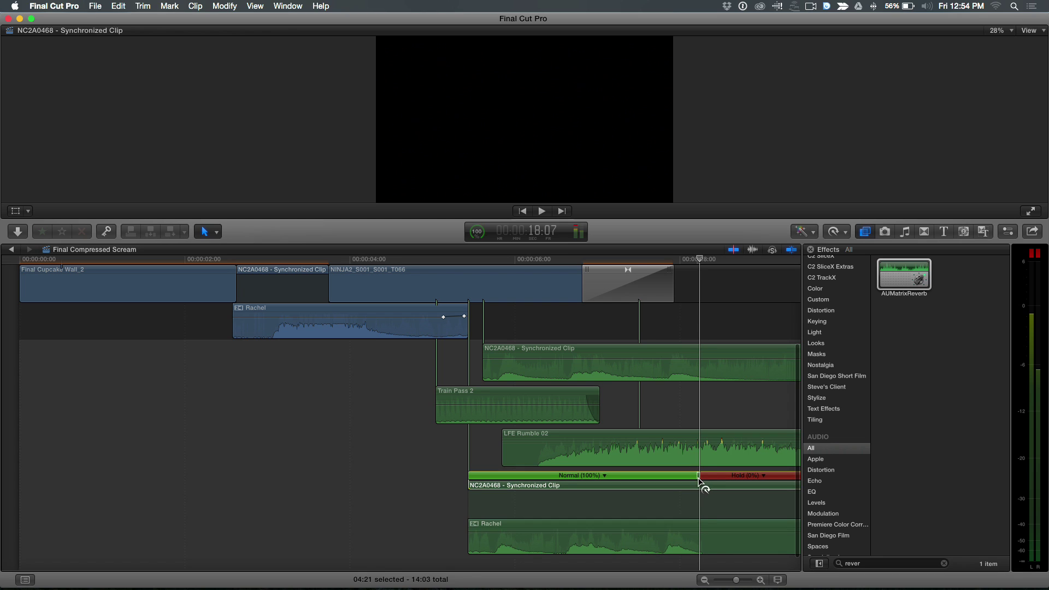
pyautogui.hscroll(5, 701, 481)
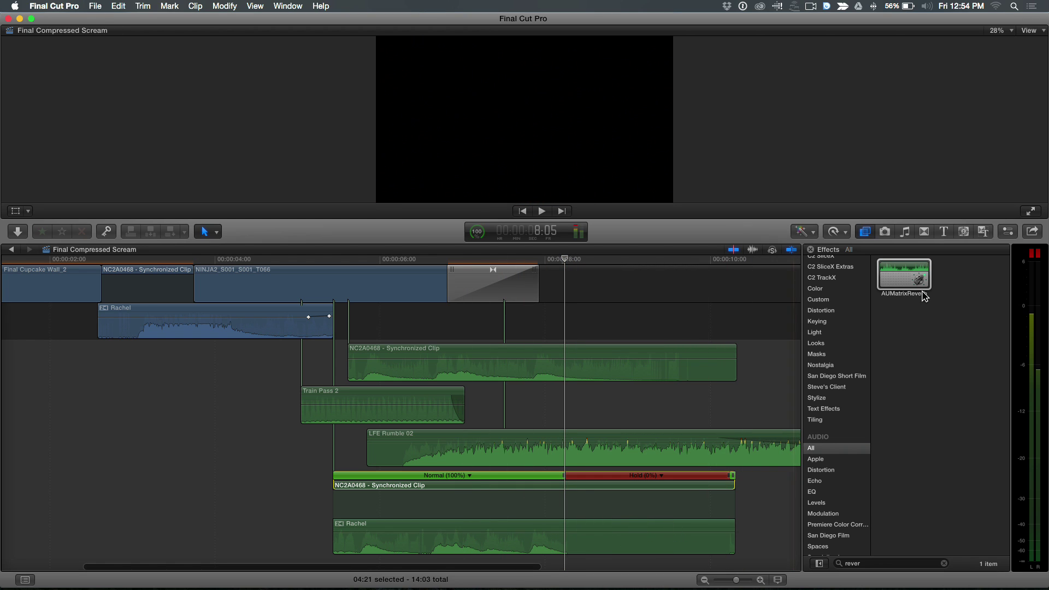
pyautogui.moveTo(909, 281); pyautogui.dragTo(519, 482)
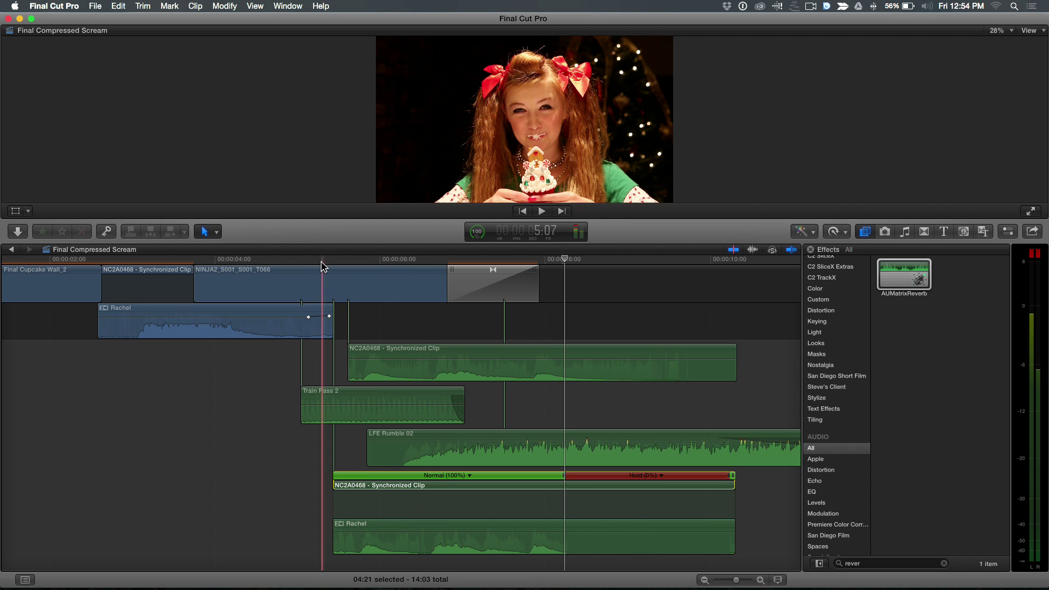
pyautogui.press('space')
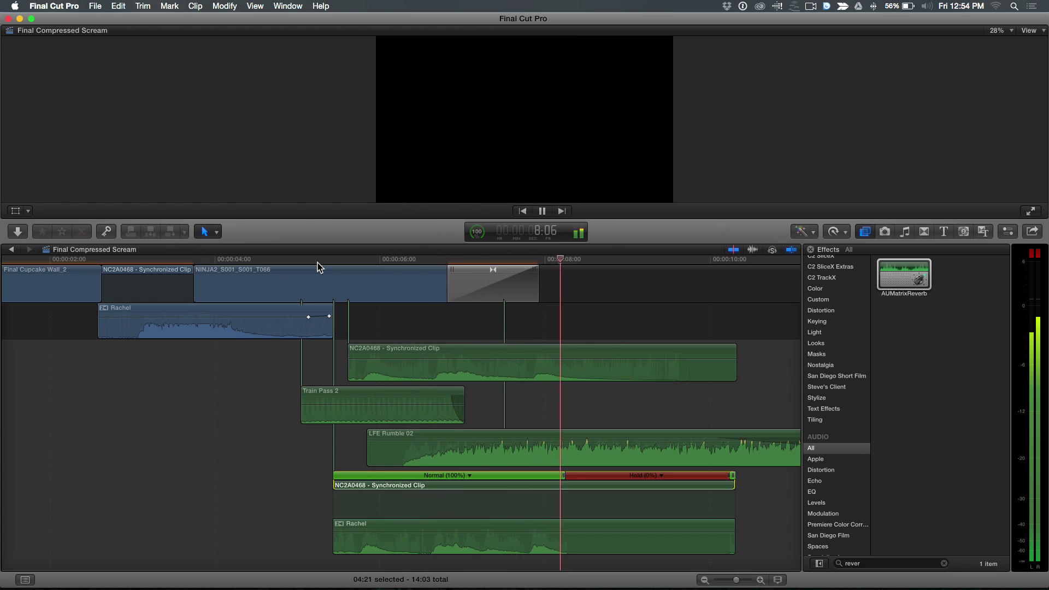
pyautogui.press('space')
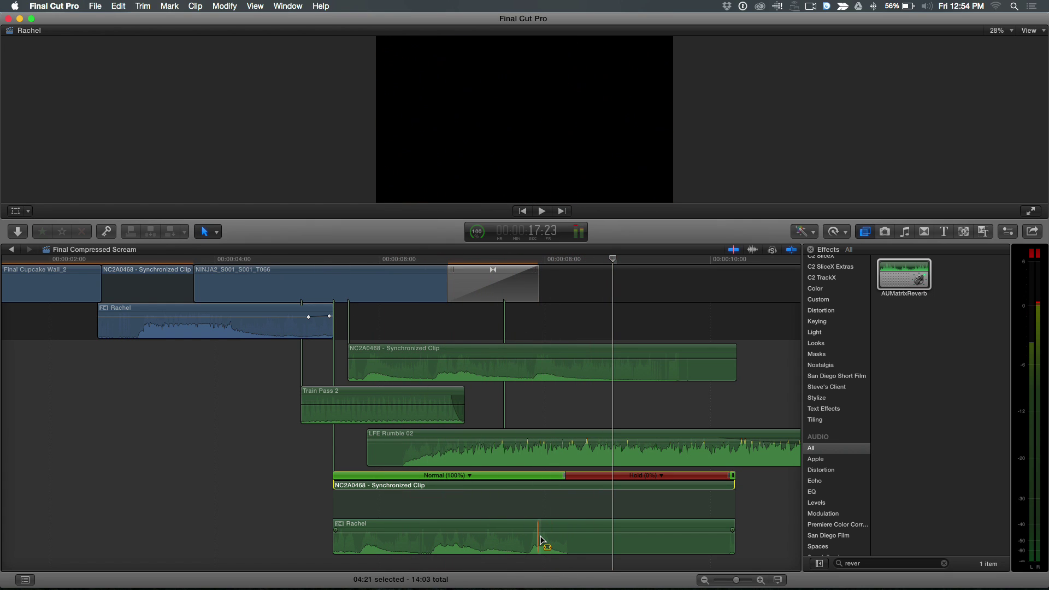
# - Add a volume keyframe partway along the lower Rachel clip, nudge its level, and play it back
pyautogui.keyDown('alt'); pyautogui.click(523, 531); pyautogui.keyUp('alt')
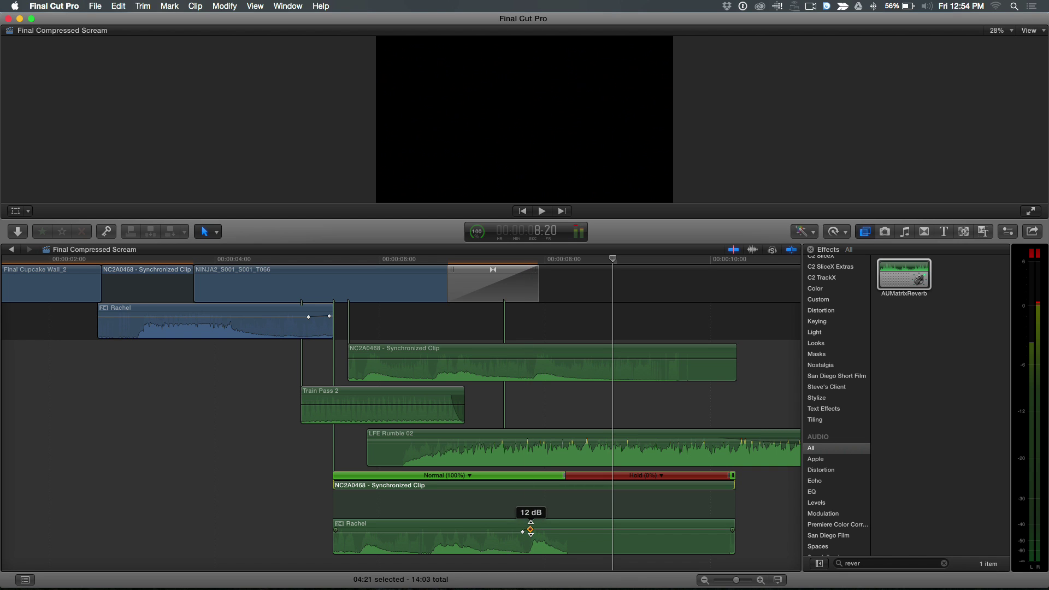
pyautogui.moveTo(530, 529); pyautogui.dragTo(530, 532)
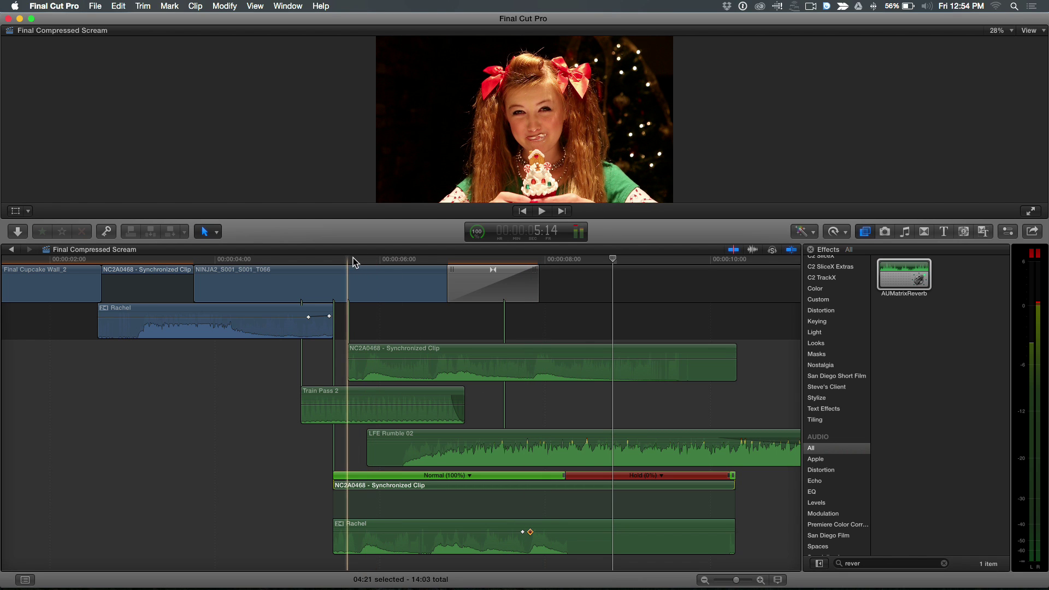
pyautogui.press('space')
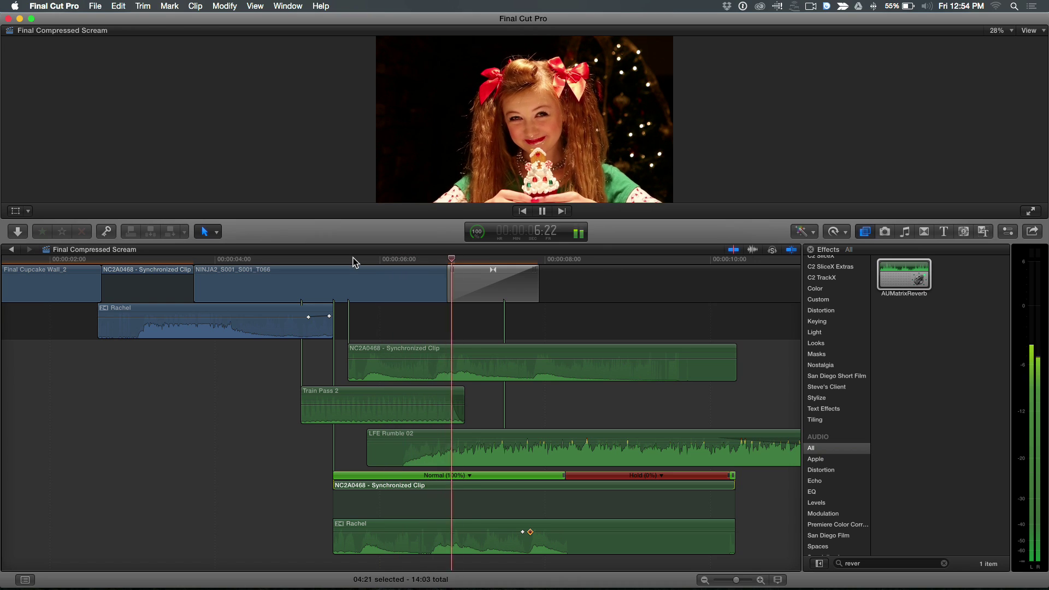